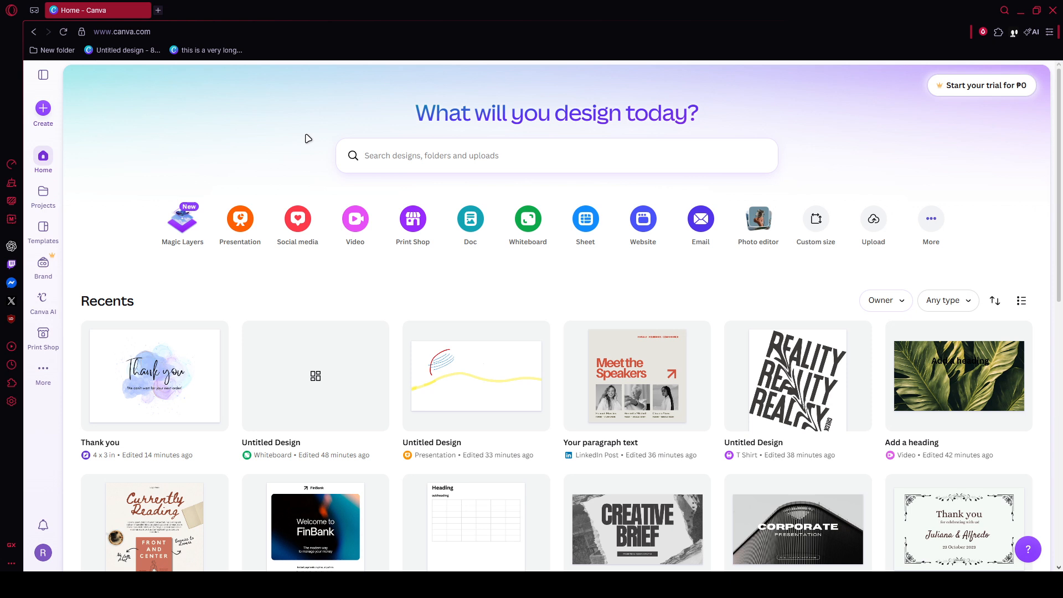
click(190, 32)
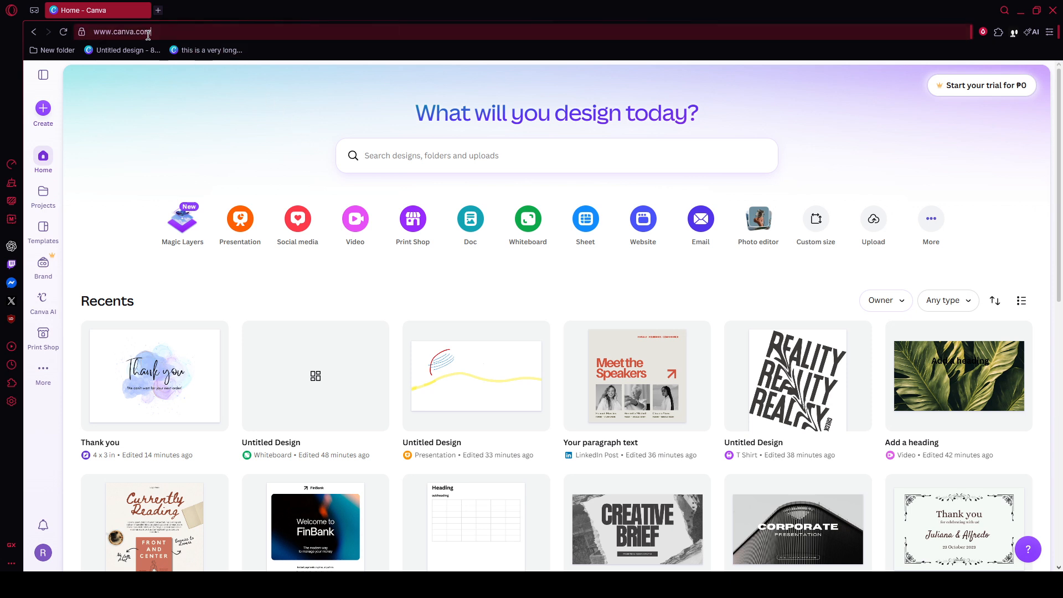
click(173, 112)
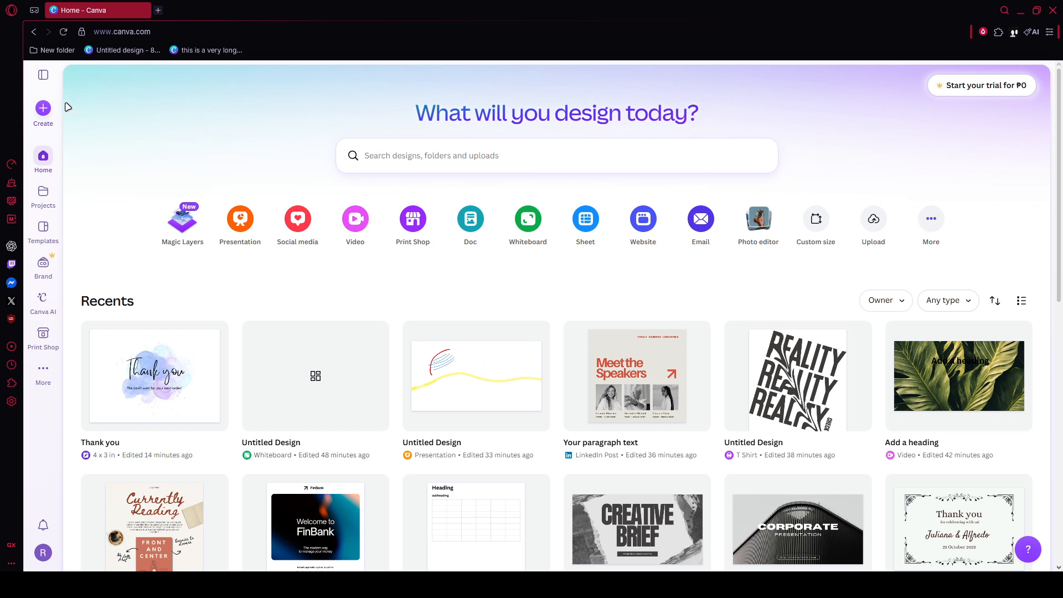
- Open the design creation dialog and look through its design type categories, from Presentations to Whiteboards
click(44, 109)
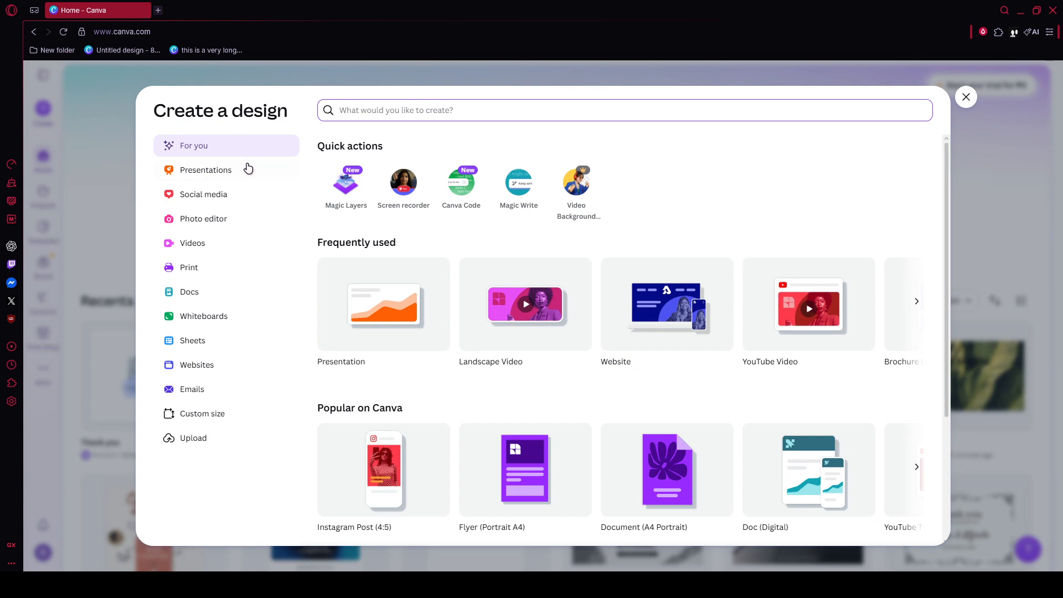
click(244, 180)
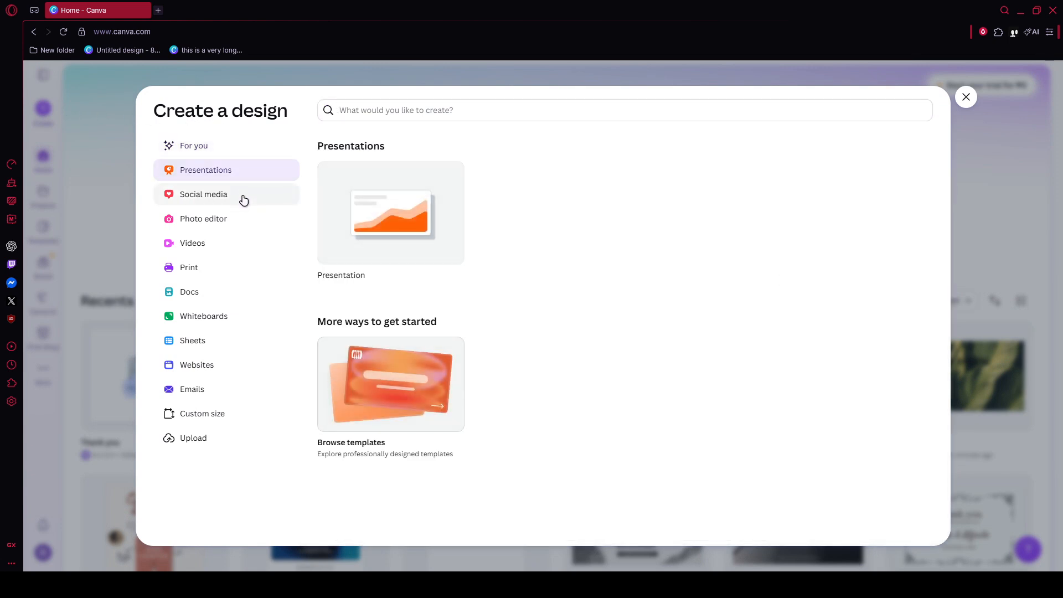
click(244, 197)
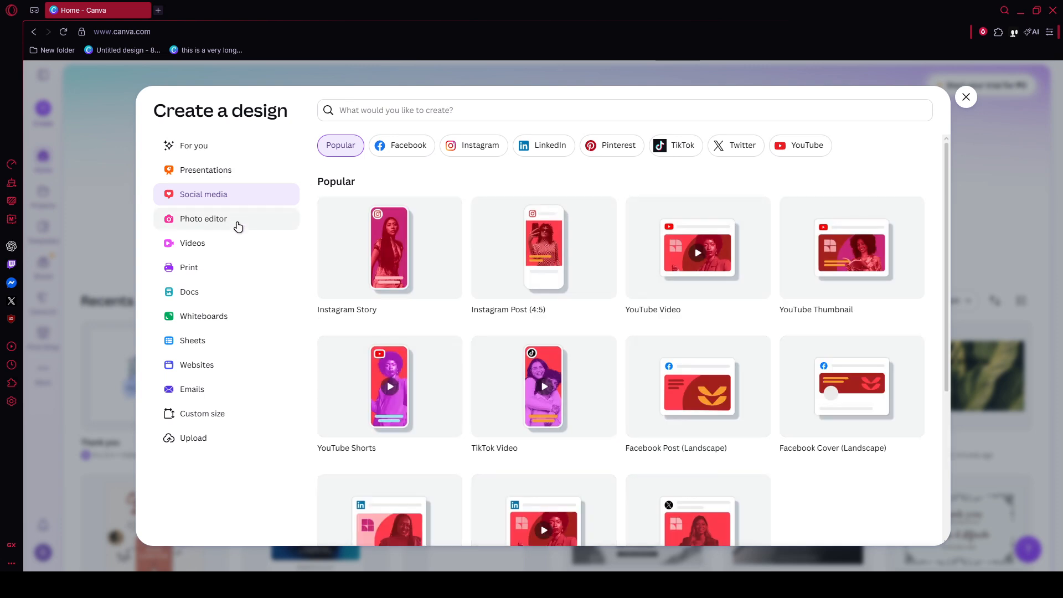
click(237, 232)
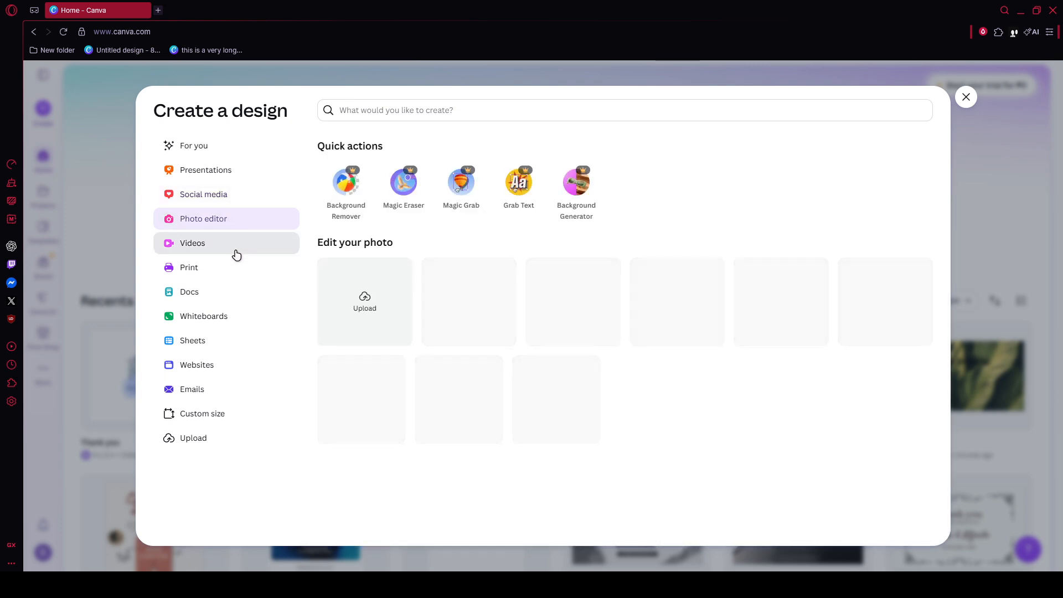
click(236, 254)
click(232, 271)
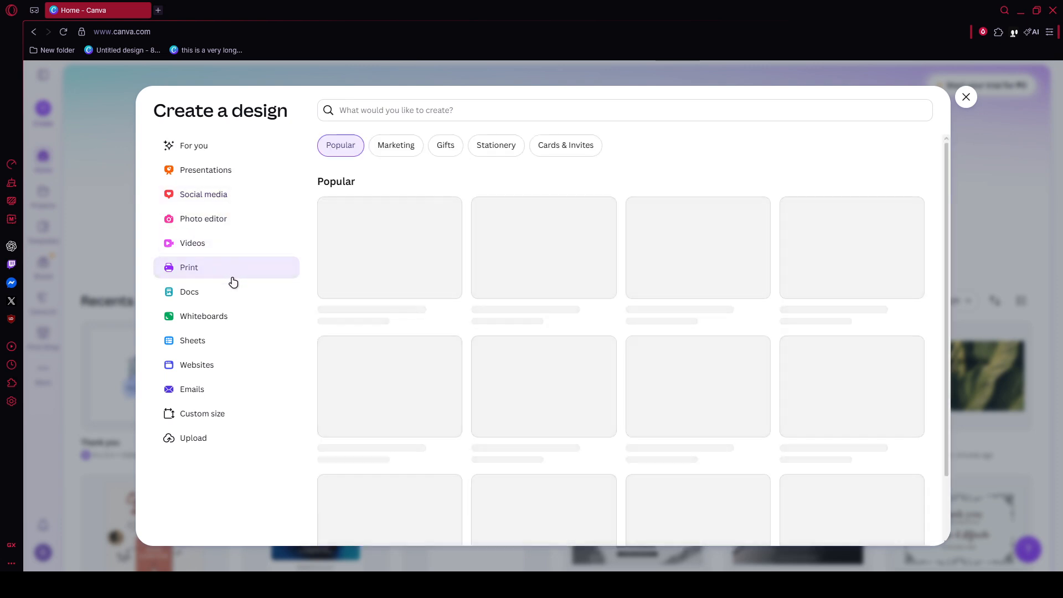
click(228, 302)
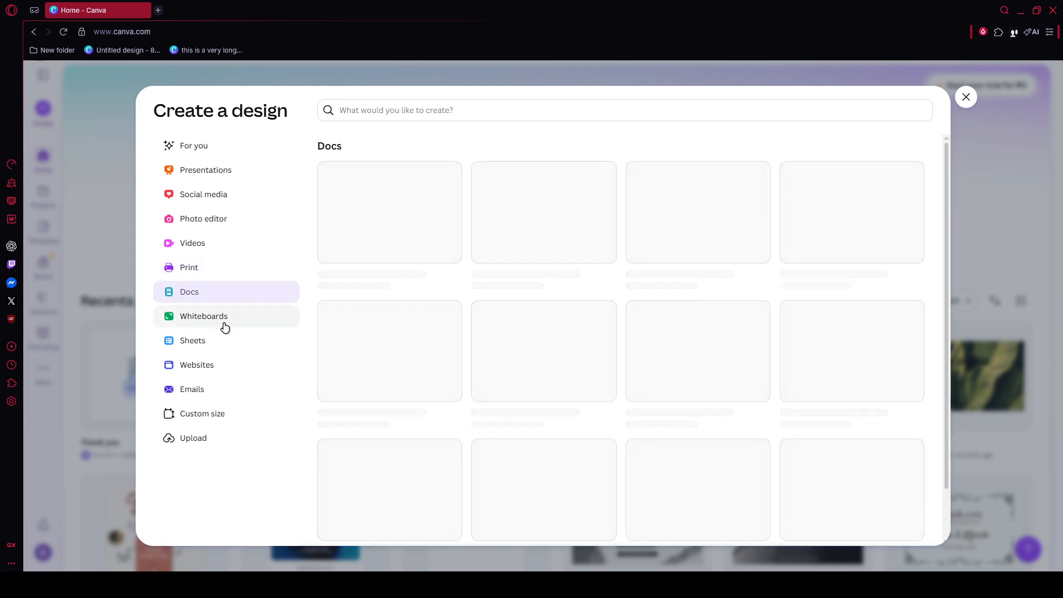
click(222, 327)
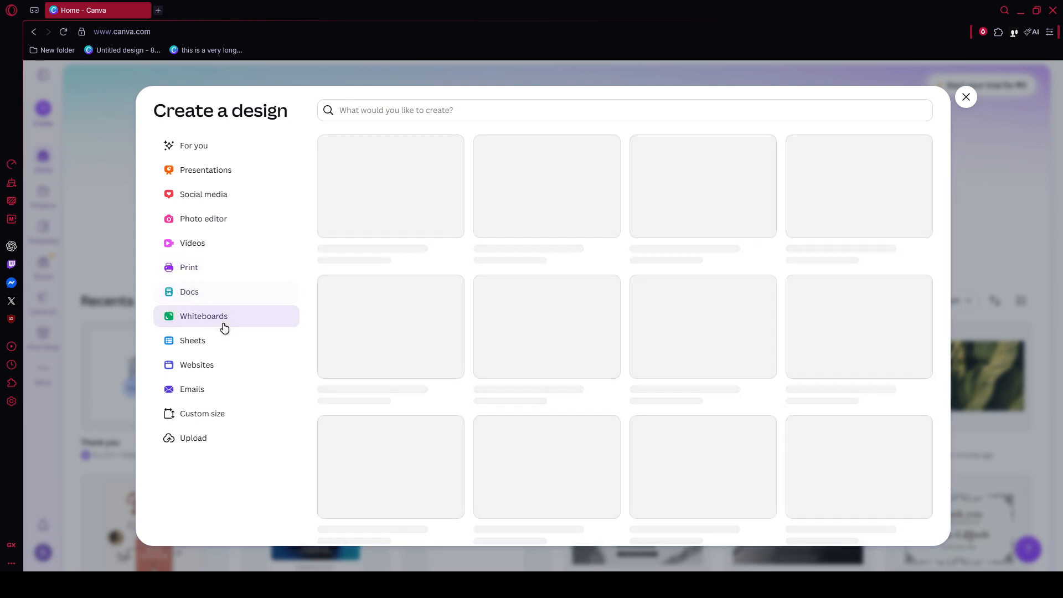
click(217, 353)
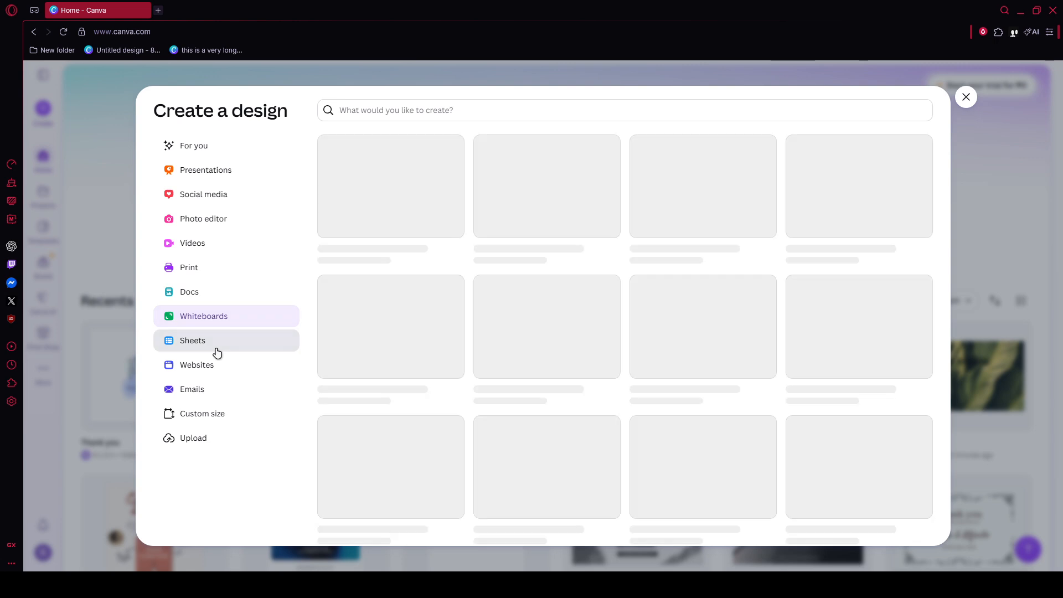
- Create a blank Instagram Story design from the social media formats
click(220, 199)
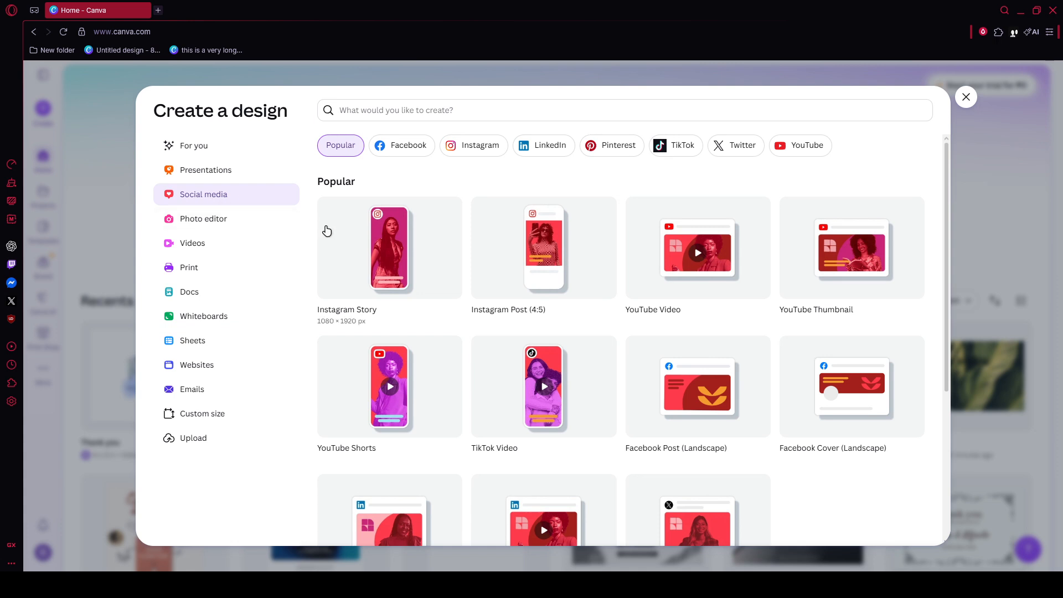
click(376, 241)
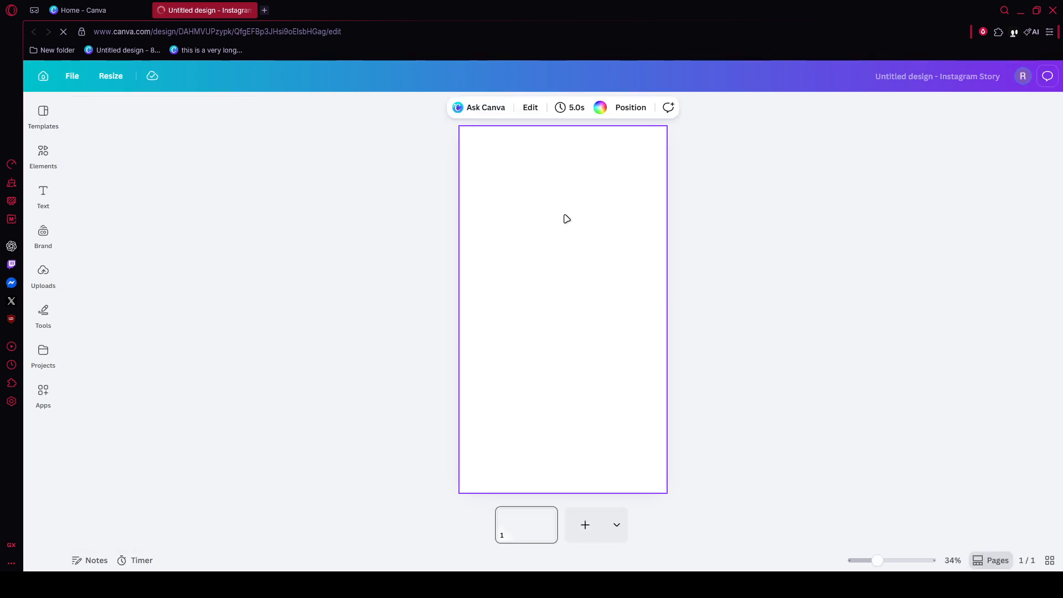
- View the blank page's background color options and close them without choosing a color
click(611, 110)
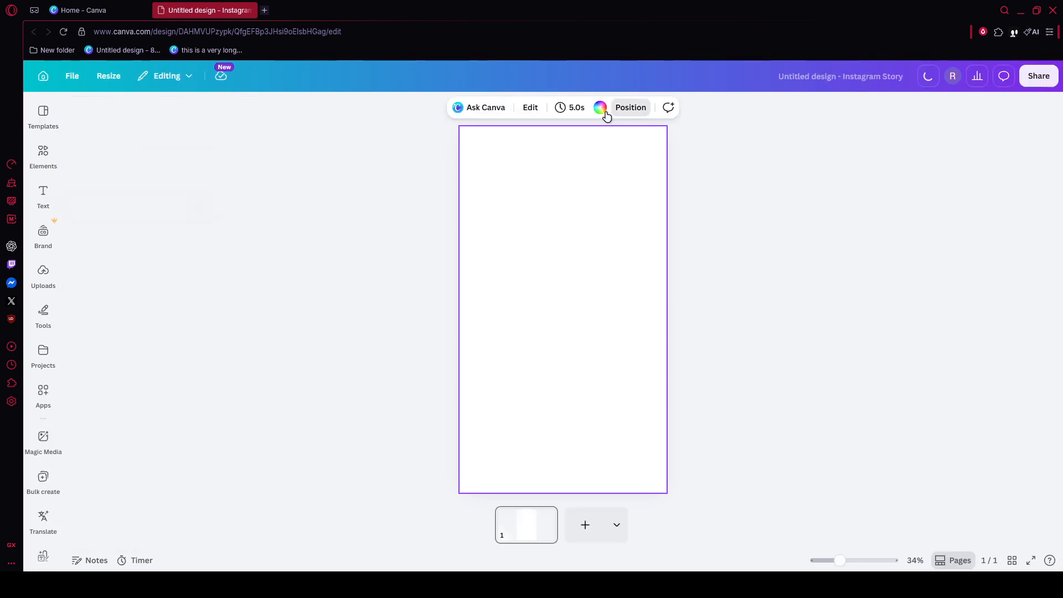
click(601, 109)
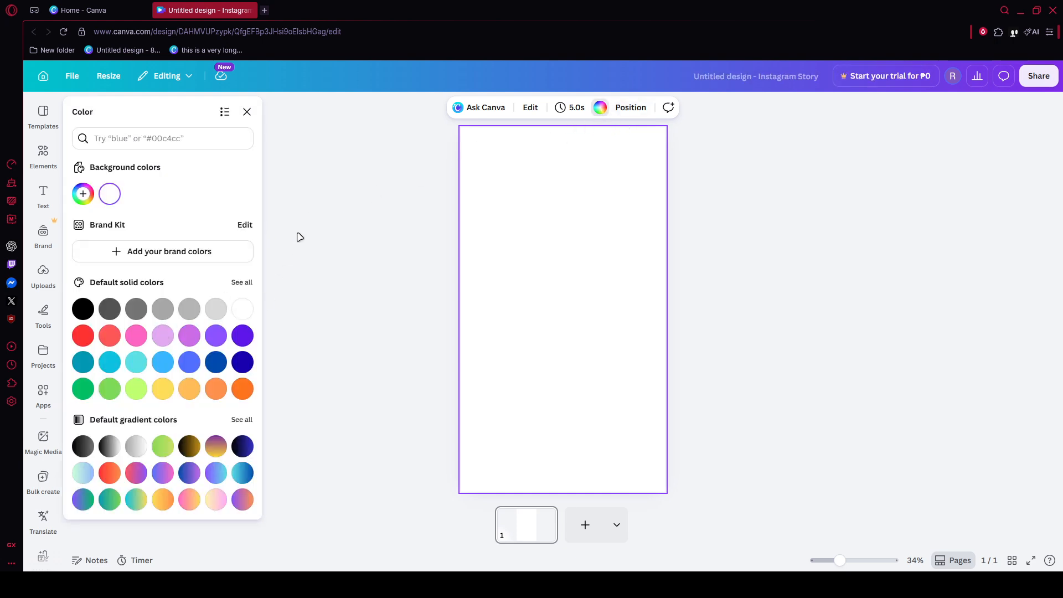
click(247, 112)
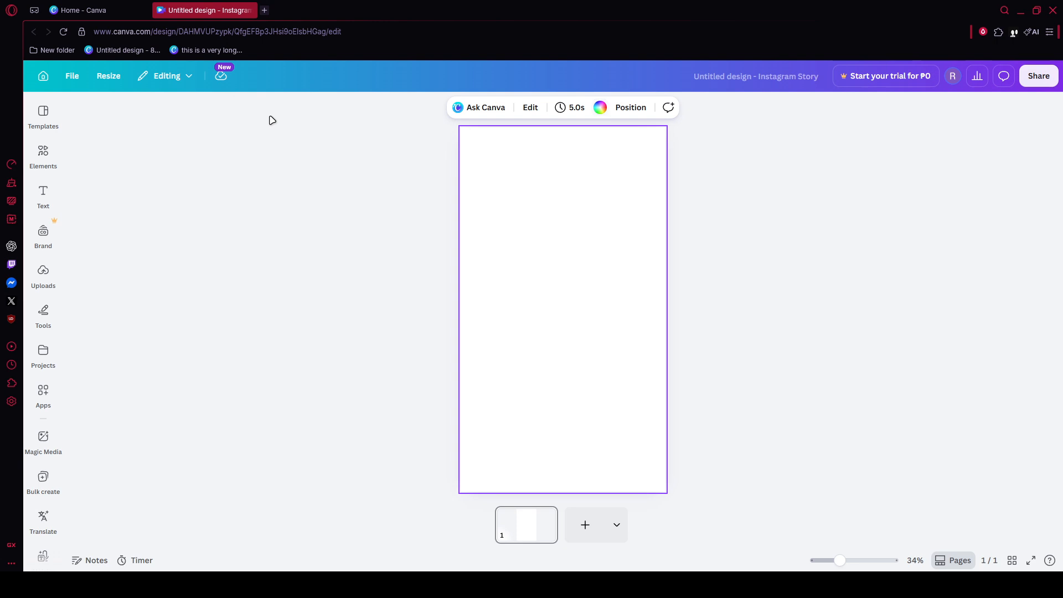
click(303, 133)
- Apply the "Yellow and White Playful Life Collage Your Story" template to the blank page
click(43, 114)
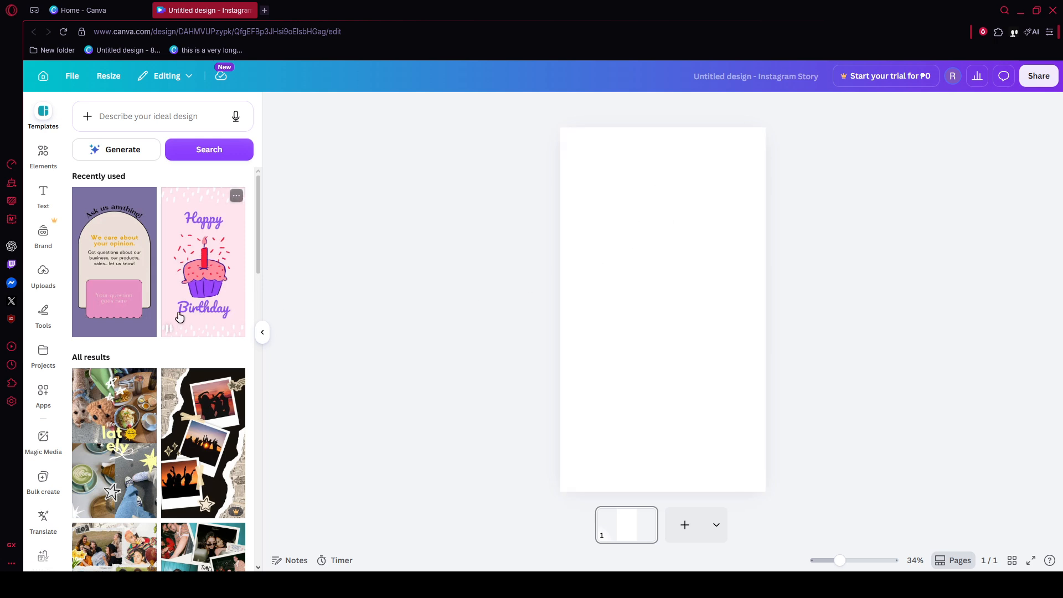
scroll(138, 316, down, 2)
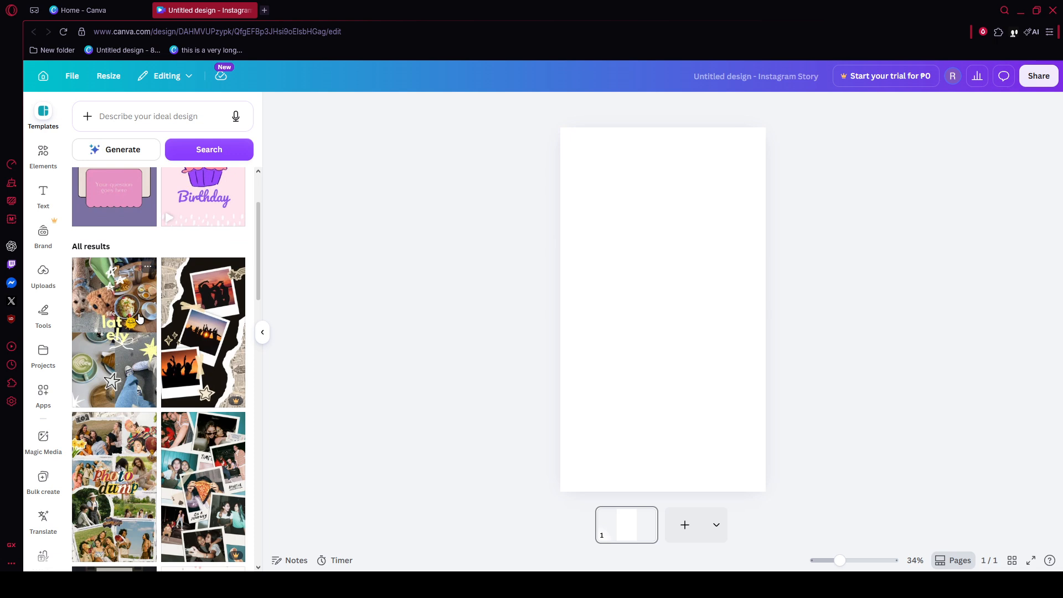
click(139, 319)
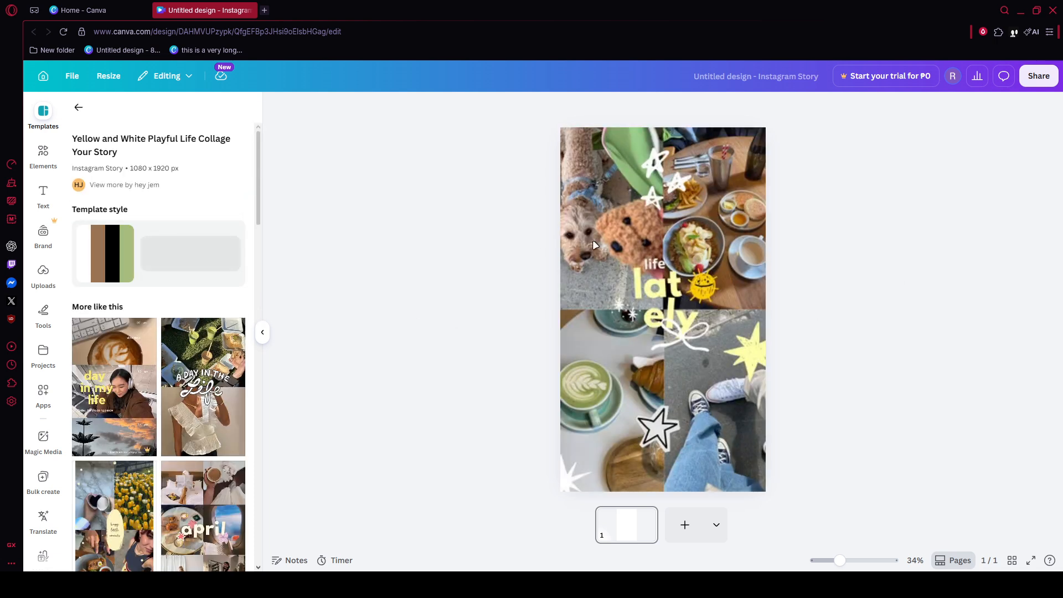
- Look through the element categories and the Graphics library, including its recent searches, without adding anything to the page
click(44, 157)
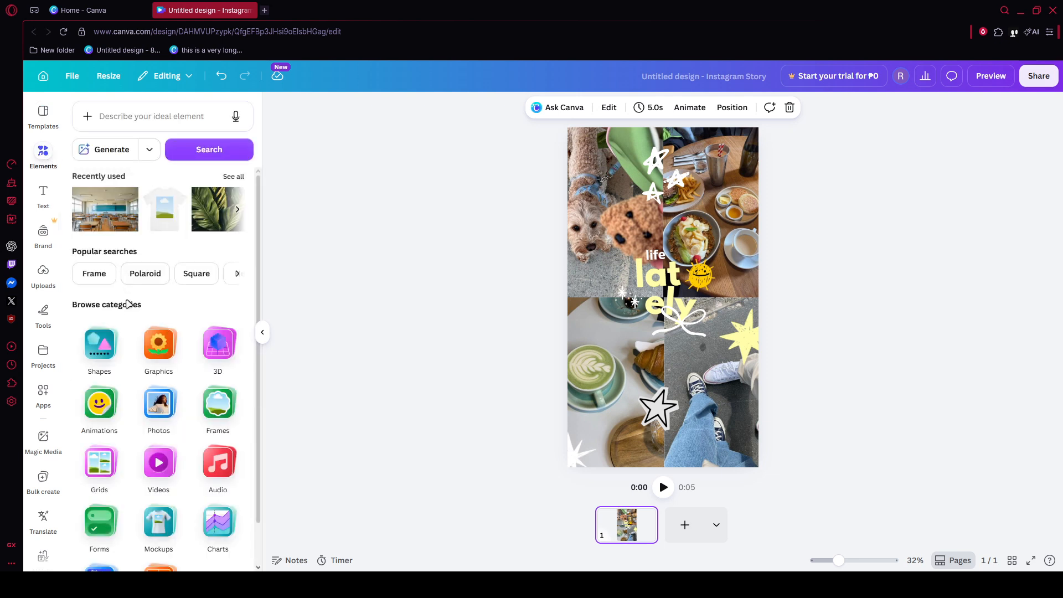
click(162, 416)
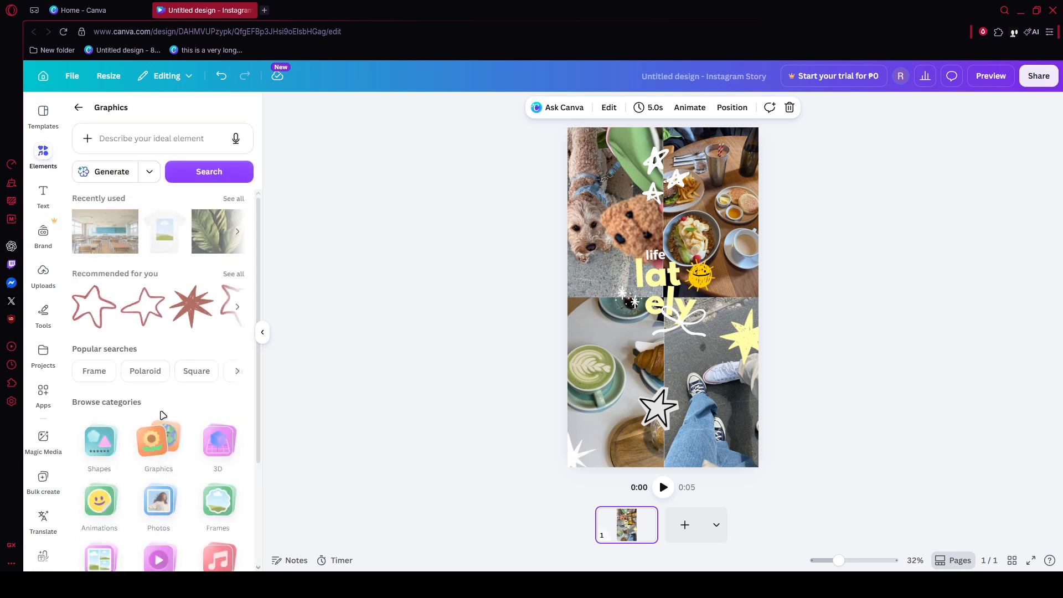
click(182, 138)
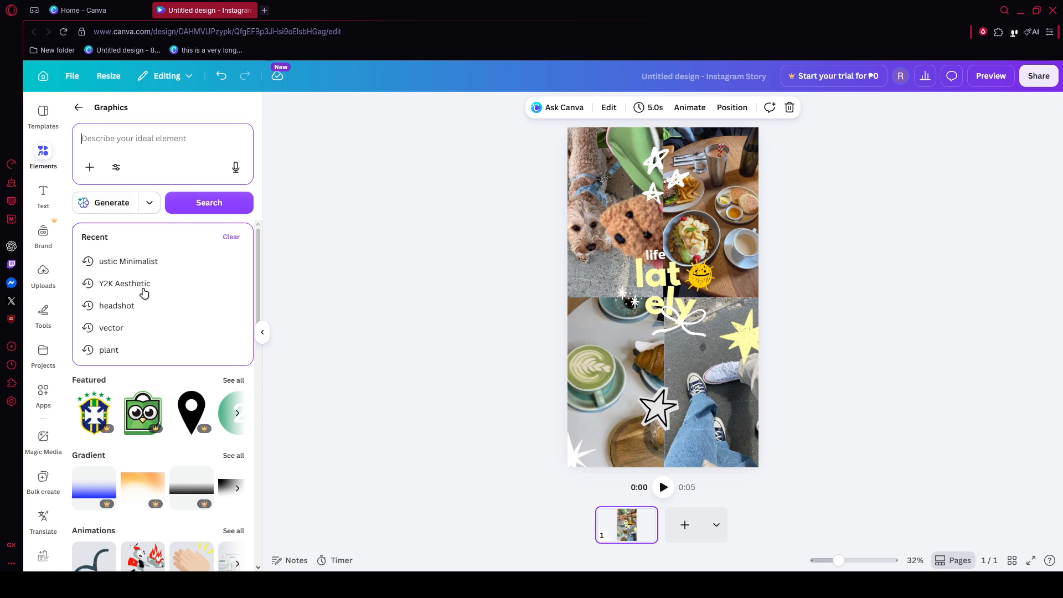
scroll(147, 424, down, 3)
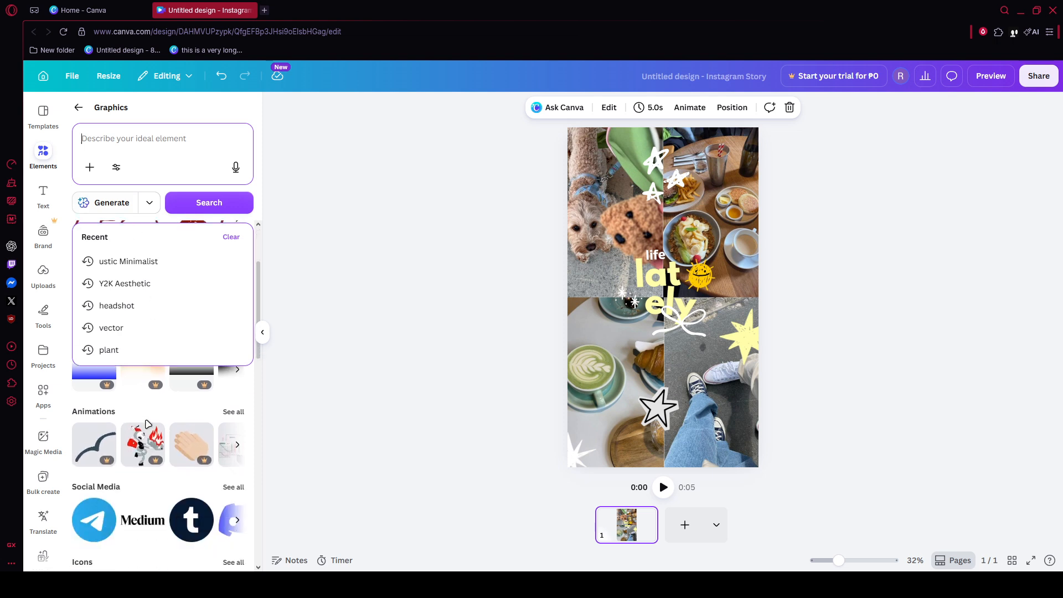
scroll(148, 424, down, 1)
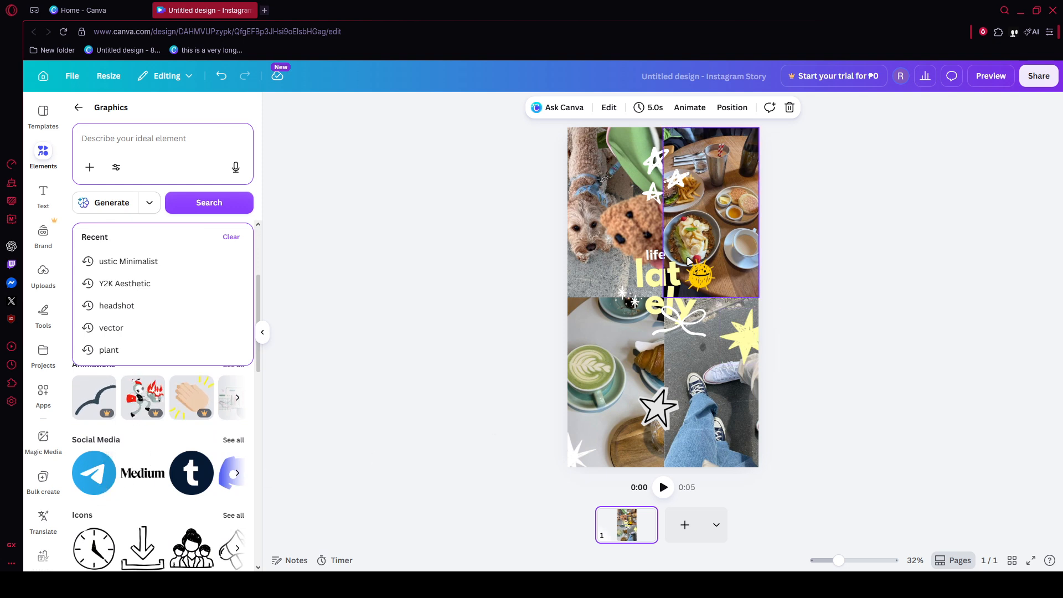
click(78, 108)
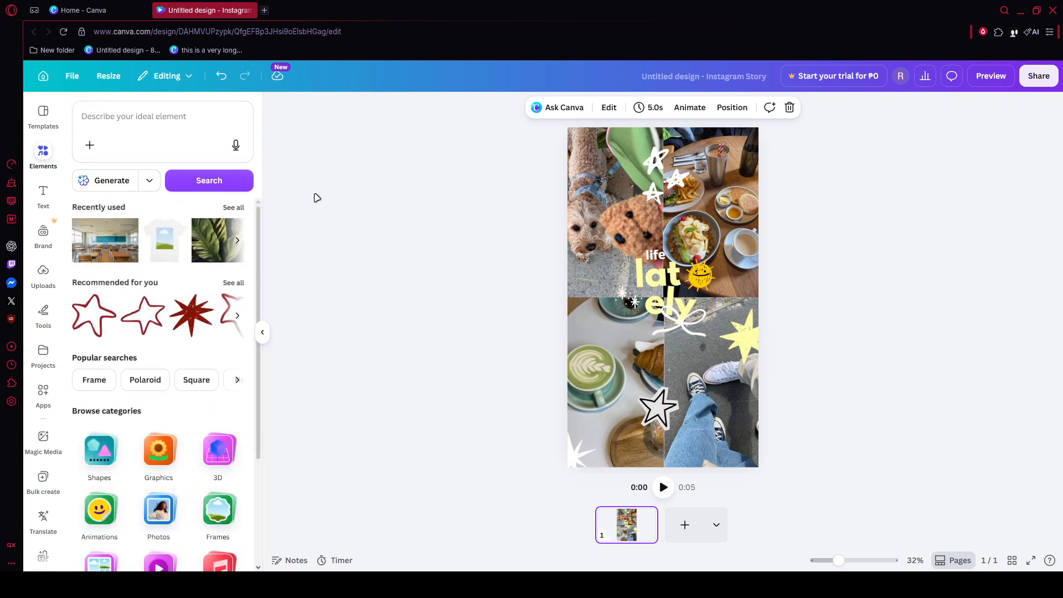
click(263, 332)
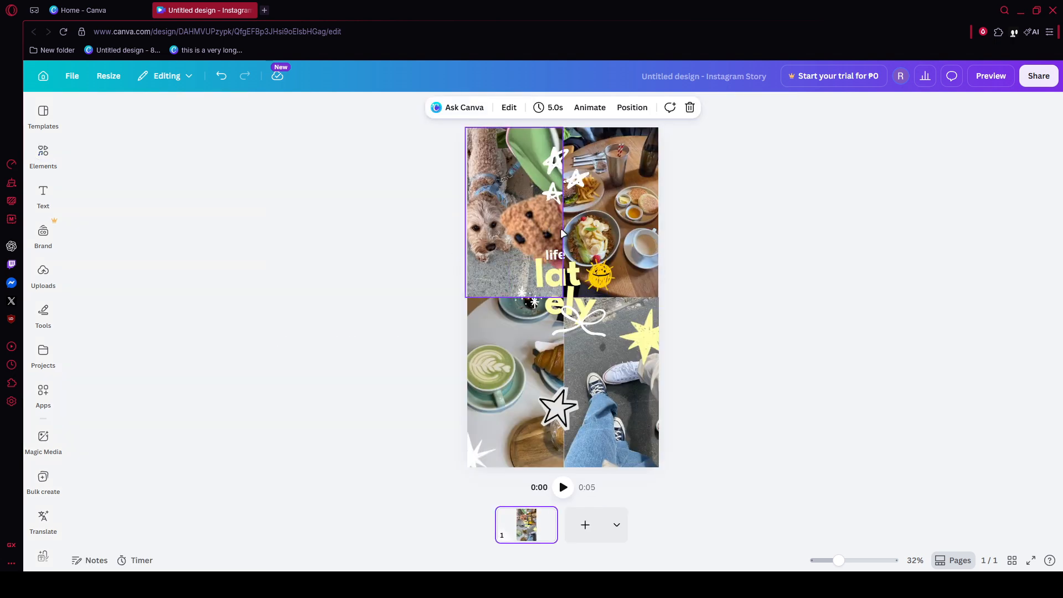
- Add a default text box to the story page and delete it again
click(44, 192)
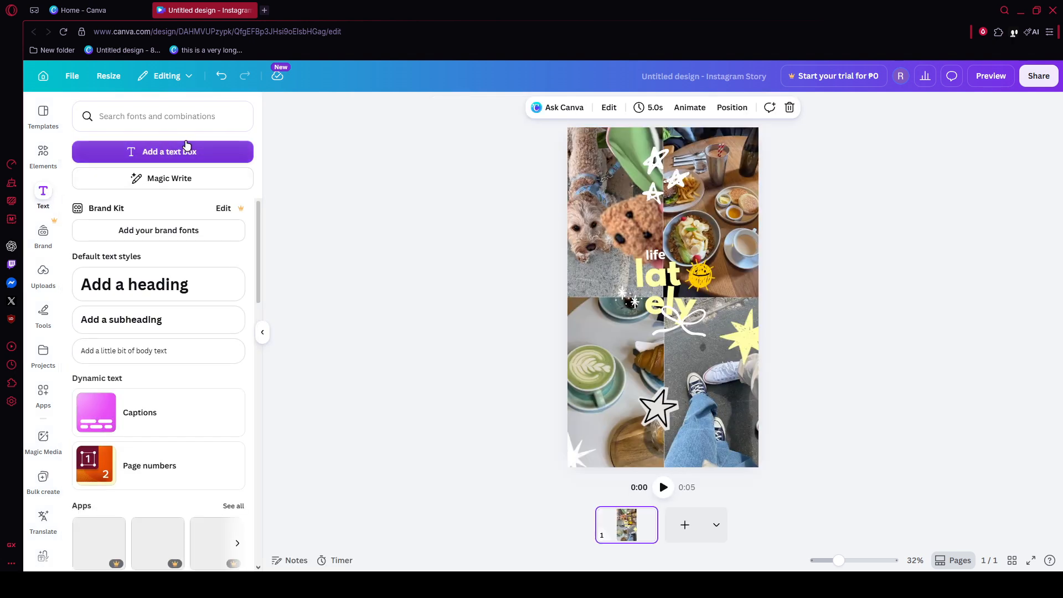
click(211, 153)
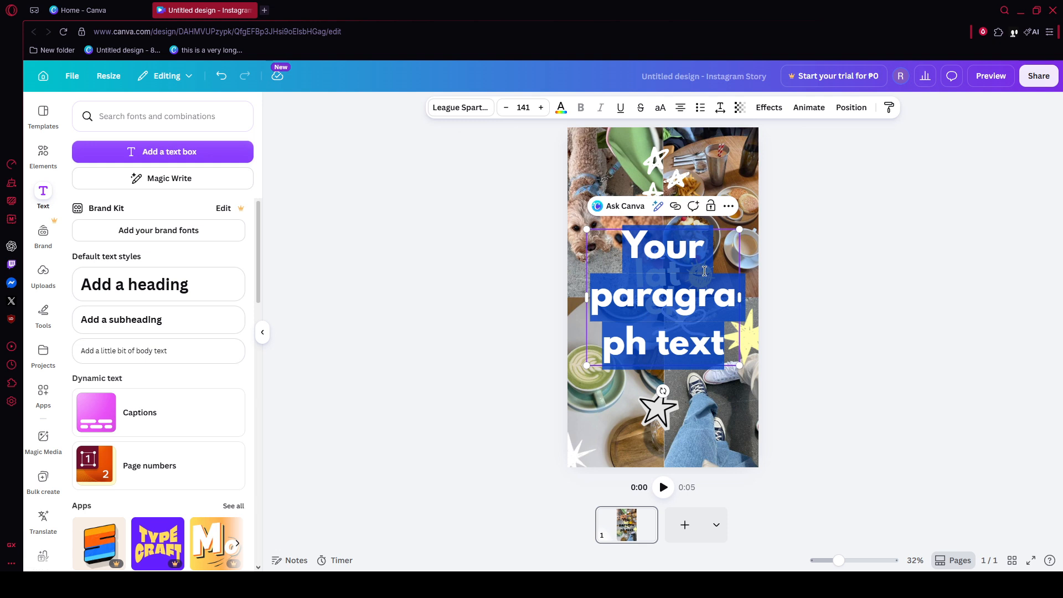
key(Escape)
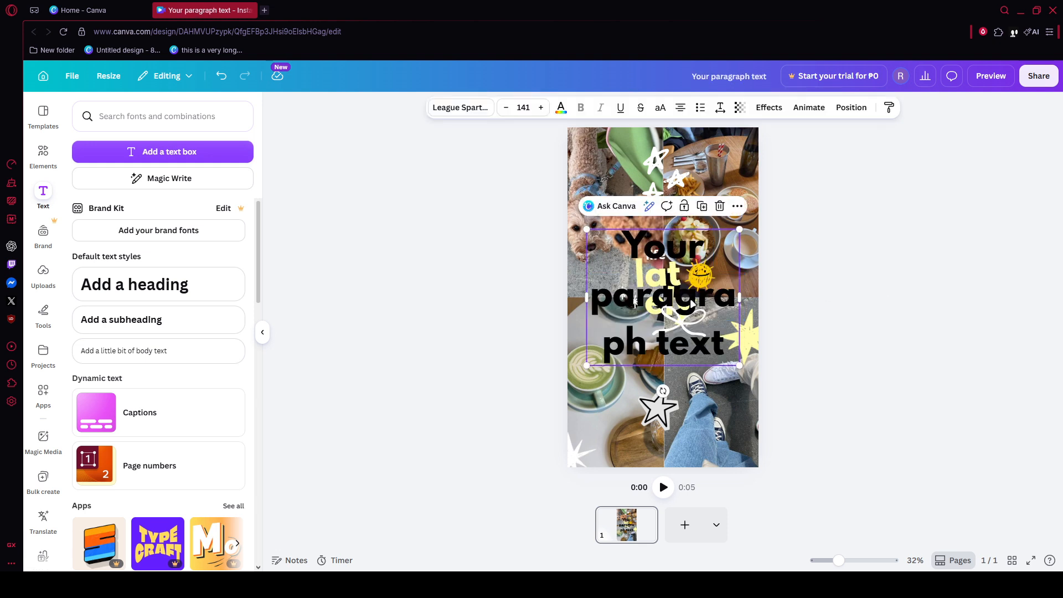
key(Delete)
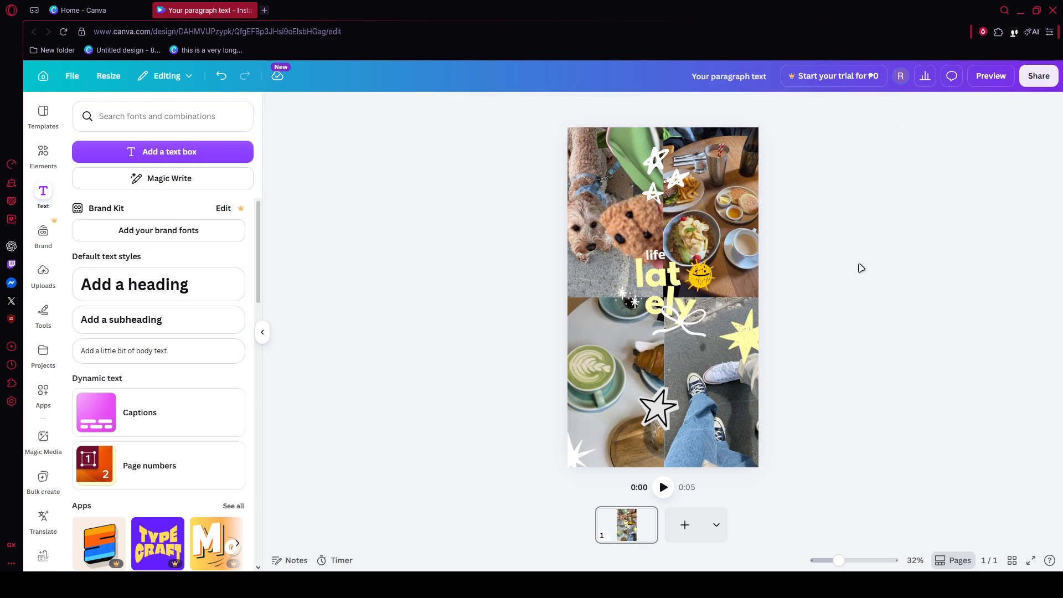
- Select the yellow "lat" text, examine its effect settings and its place in the layer order, and deselect it
click(666, 268)
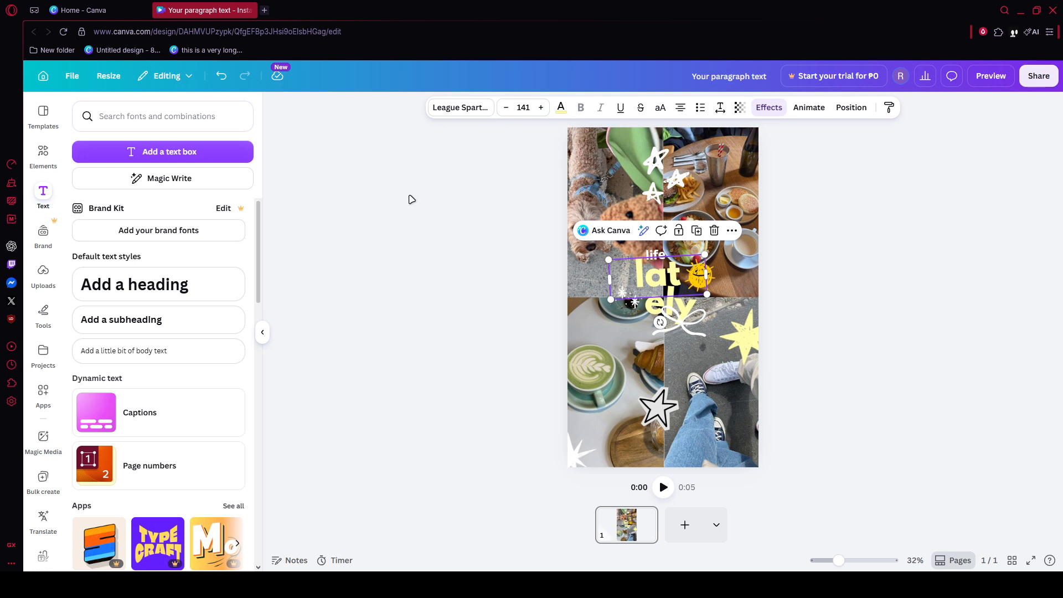
click(262, 332)
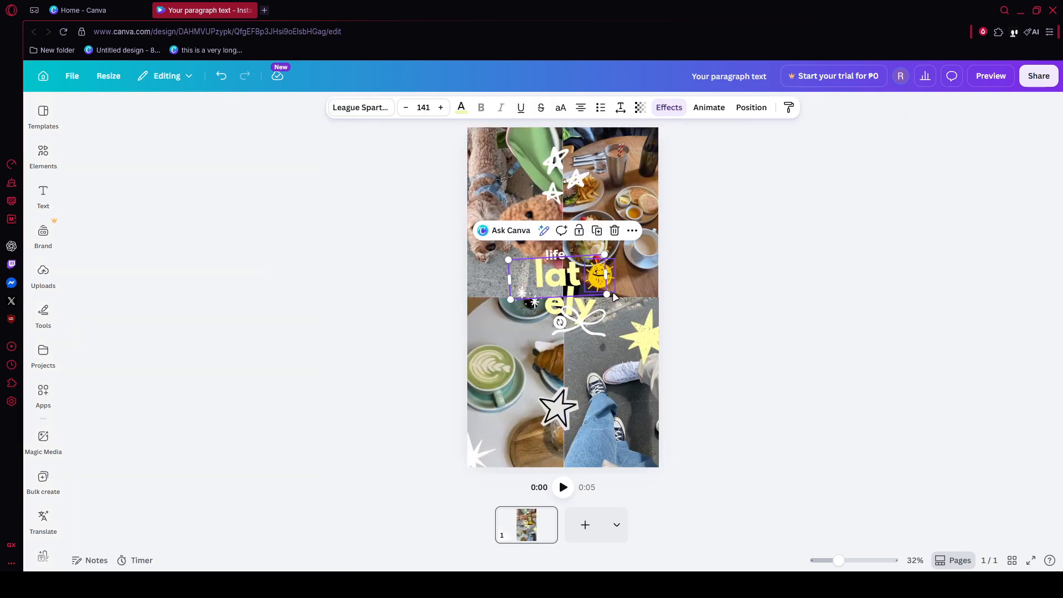
scroll(727, 302, up, 2)
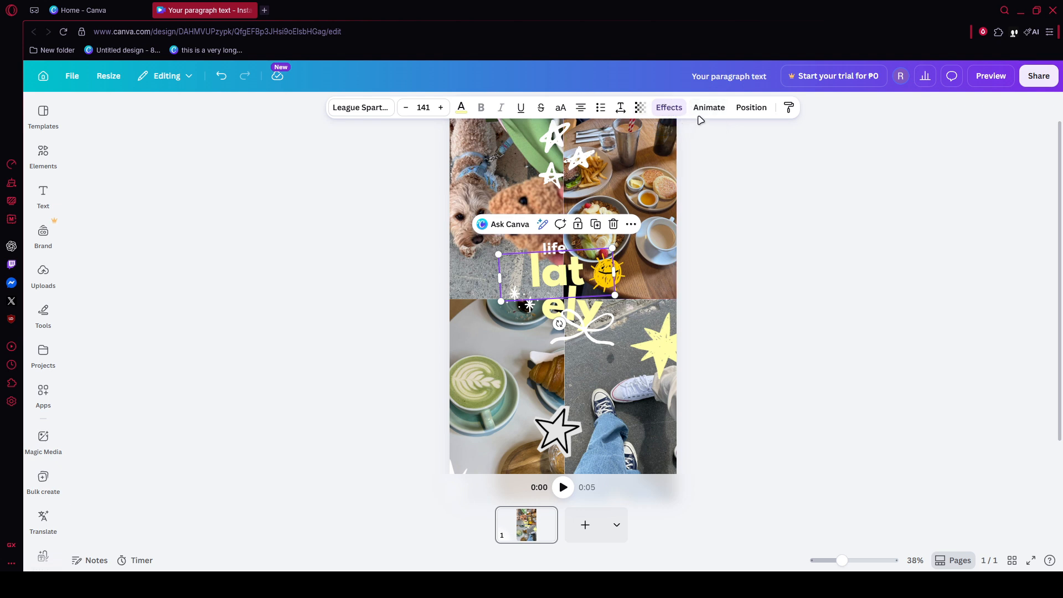
click(671, 108)
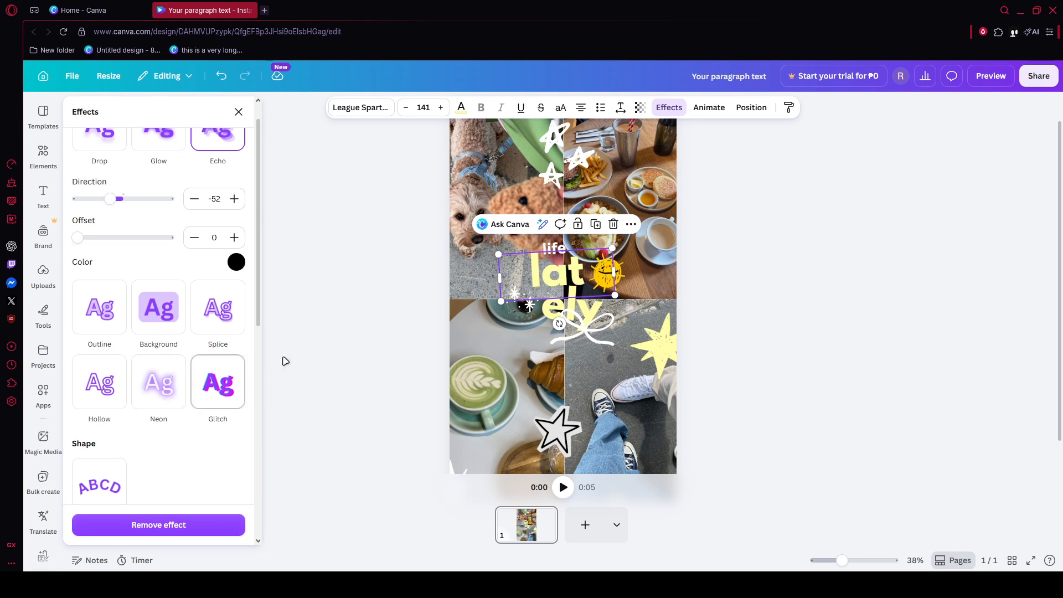
click(330, 324)
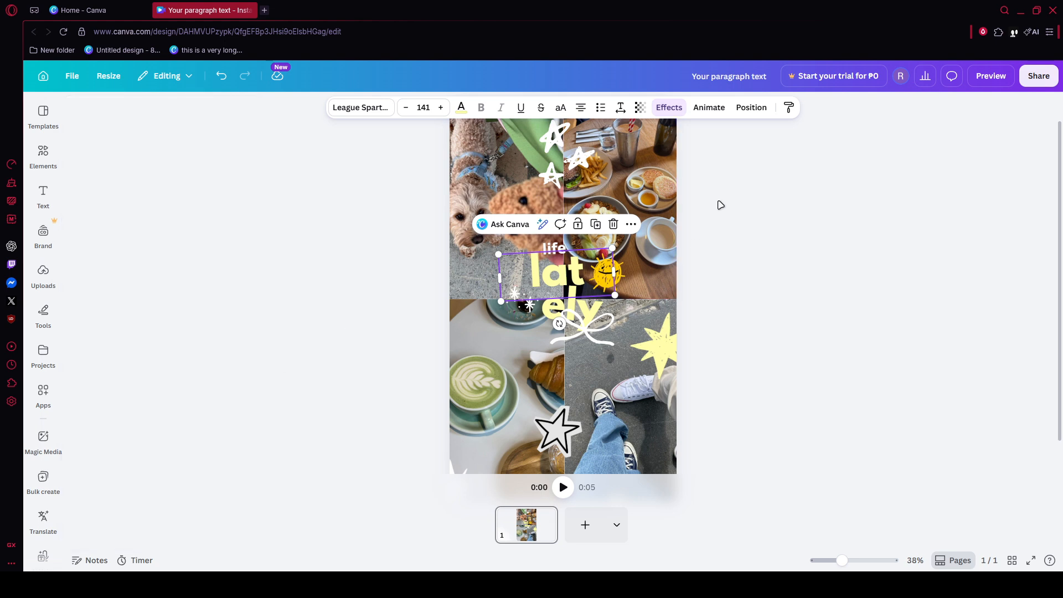
click(762, 110)
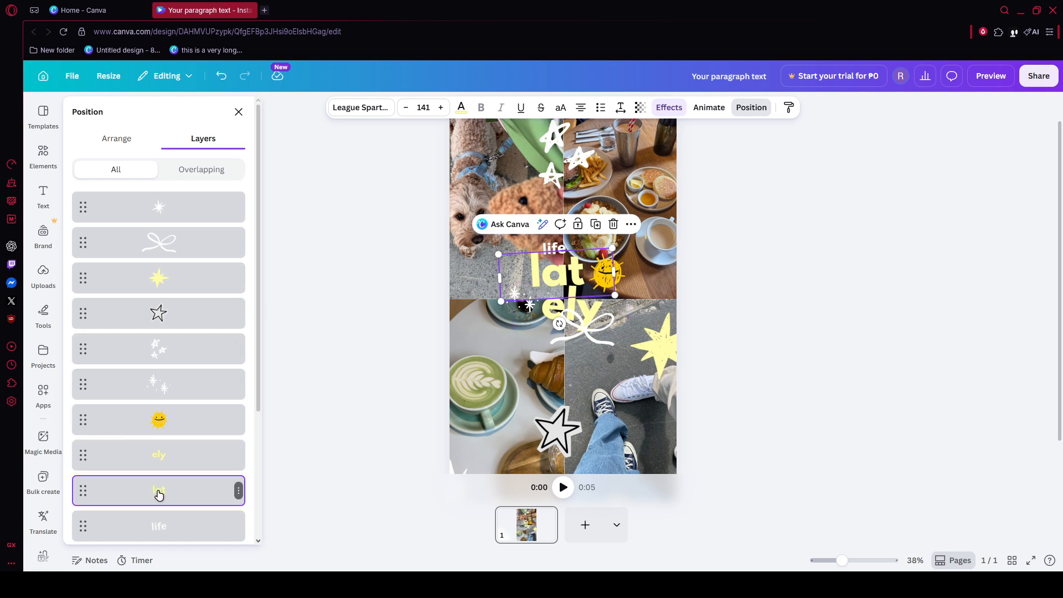
mouse_move(156, 490)
mouse_down()
mouse_move(174, 224)
mouse_move(173, 497)
mouse_move(172, 482)
mouse_up()
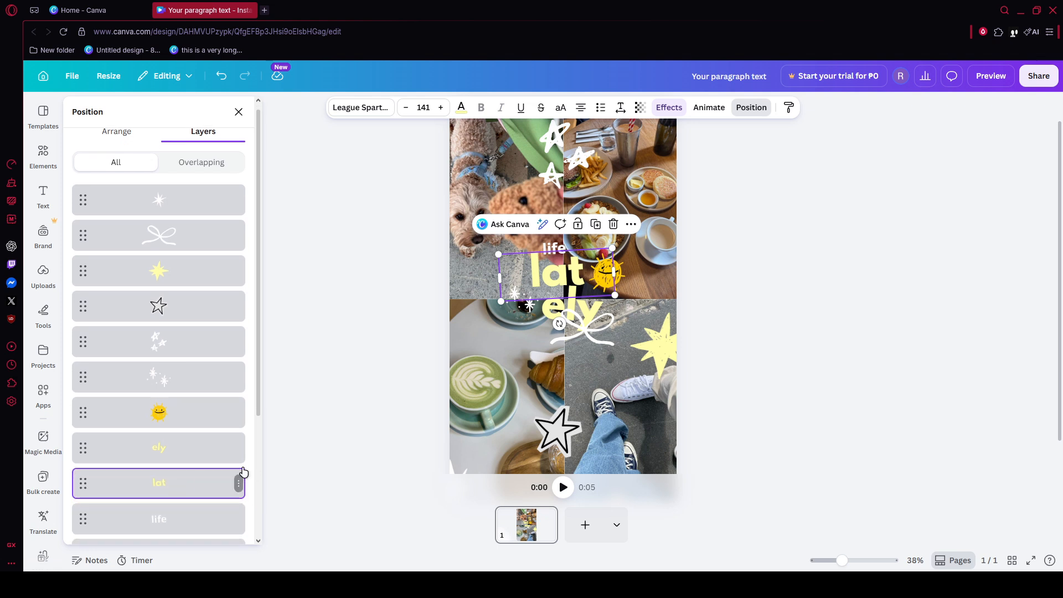
click(409, 426)
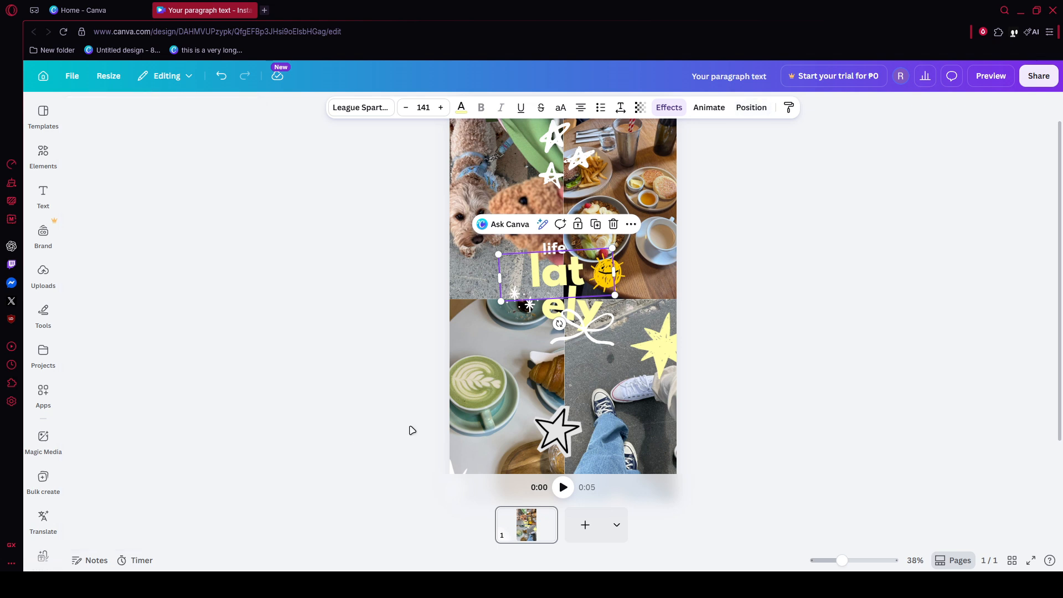
click(767, 264)
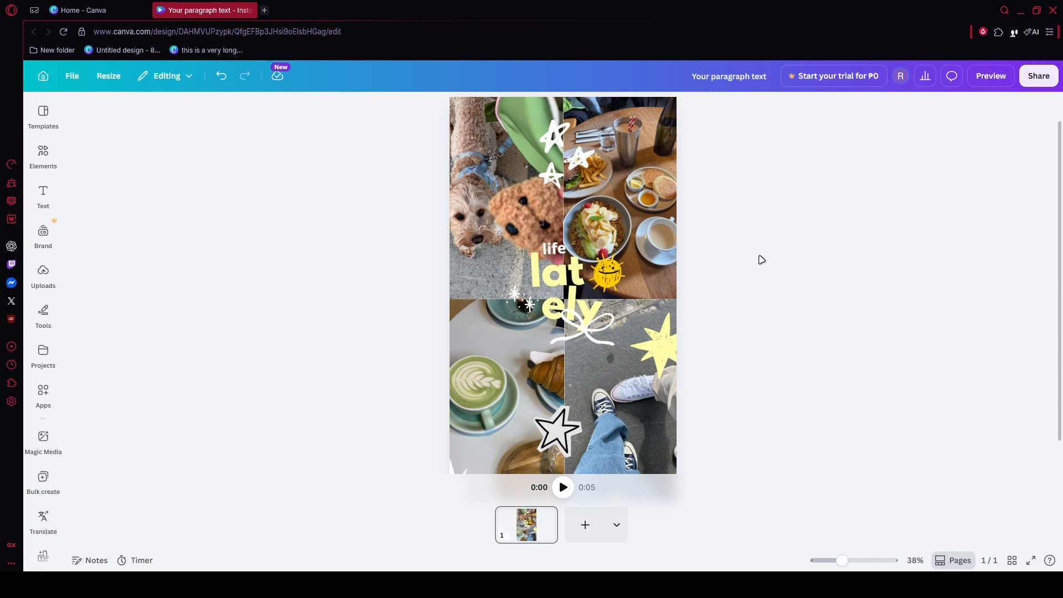